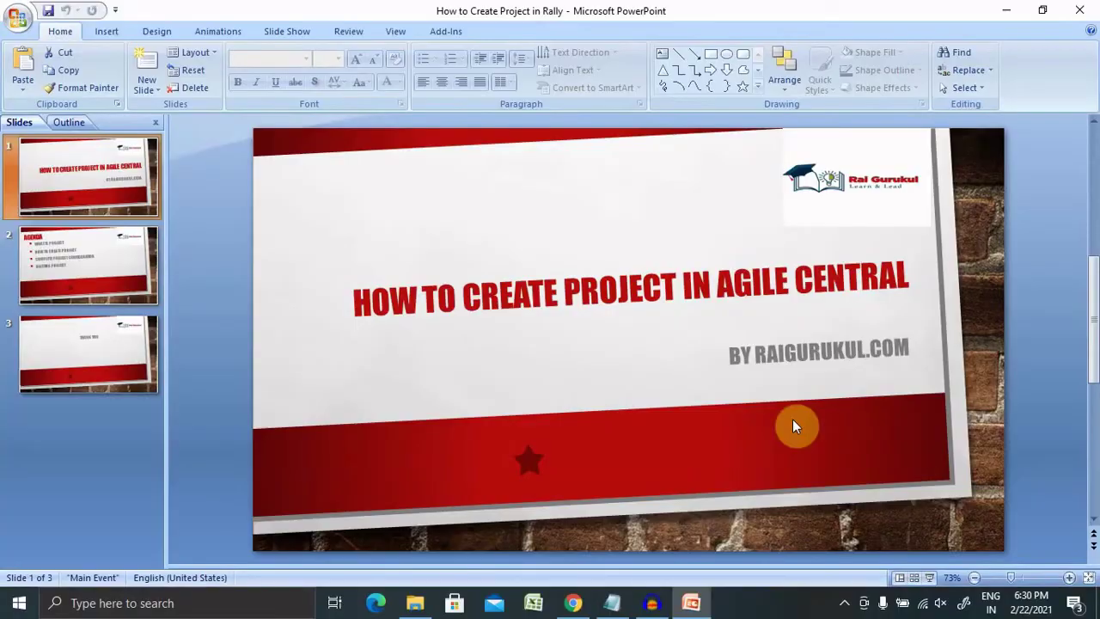
- Switch to Rally in Chrome and start a new project under Workspace 1 in Workspaces & Projects
{"action": "scroll", "coordinate": [792, 418], "scroll_direction": "down", "scroll_amount": 1}
{"action": "left_click", "coordinate": [569, 600]}
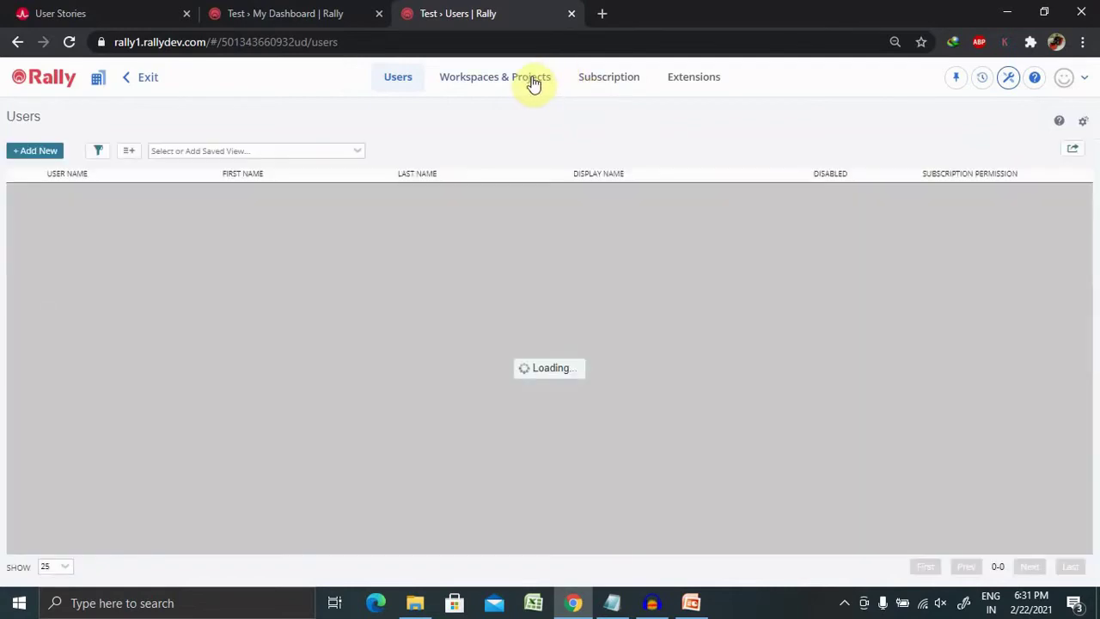
{"action": "left_click", "coordinate": [531, 81]}
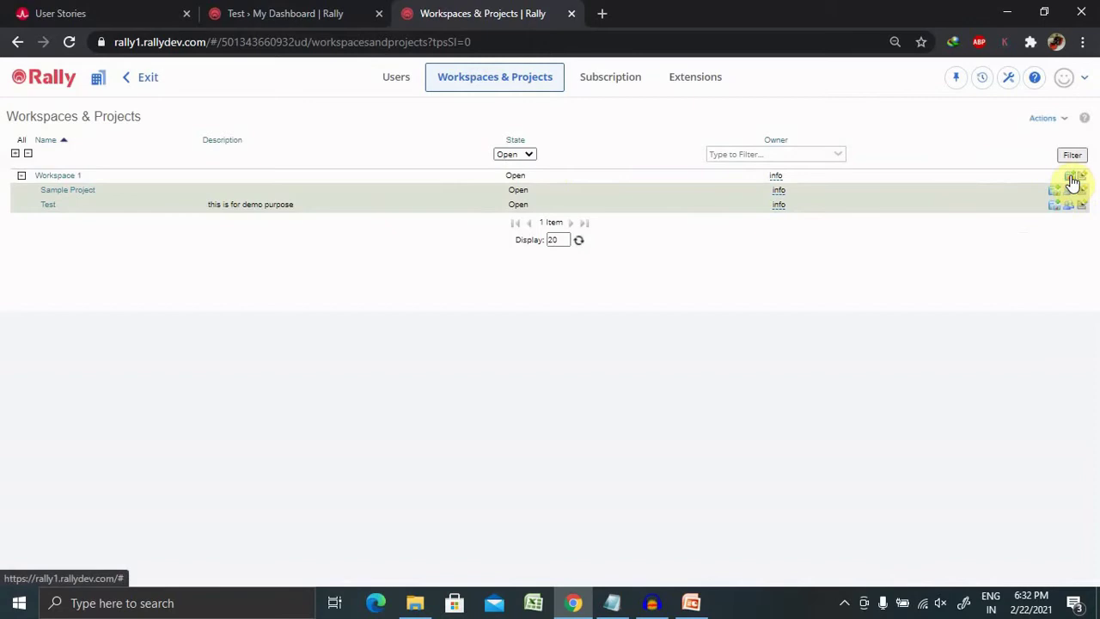
{"action": "left_click", "coordinate": [1070, 178]}
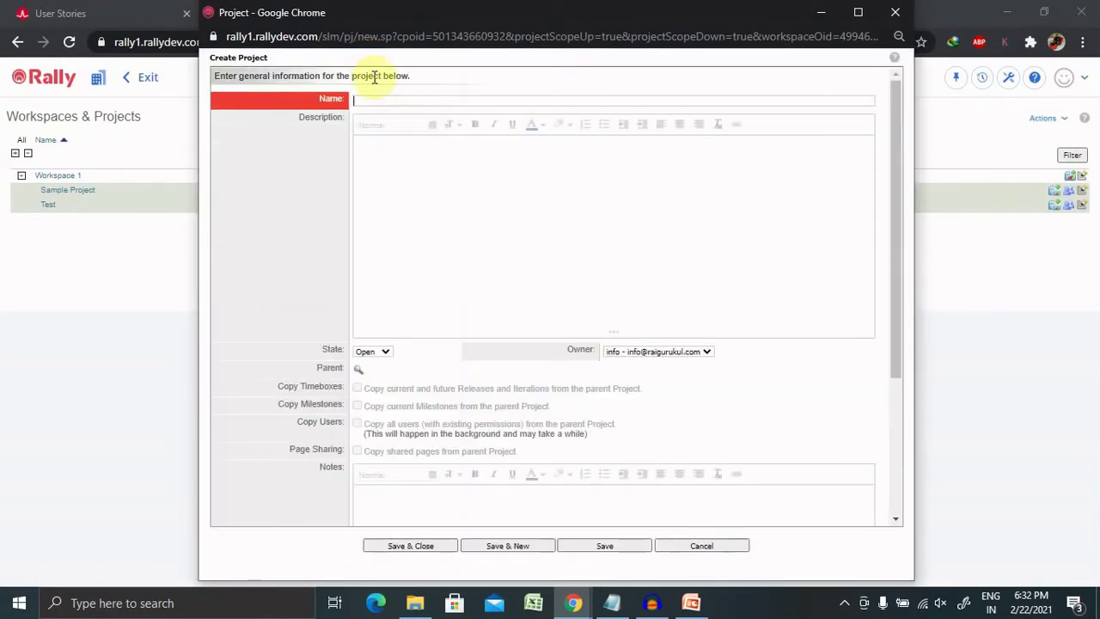
- Name the project "Demo _Project", describe it as "This is demo project", and save and close it
{"action": "type", "text": "Demo _Project"}
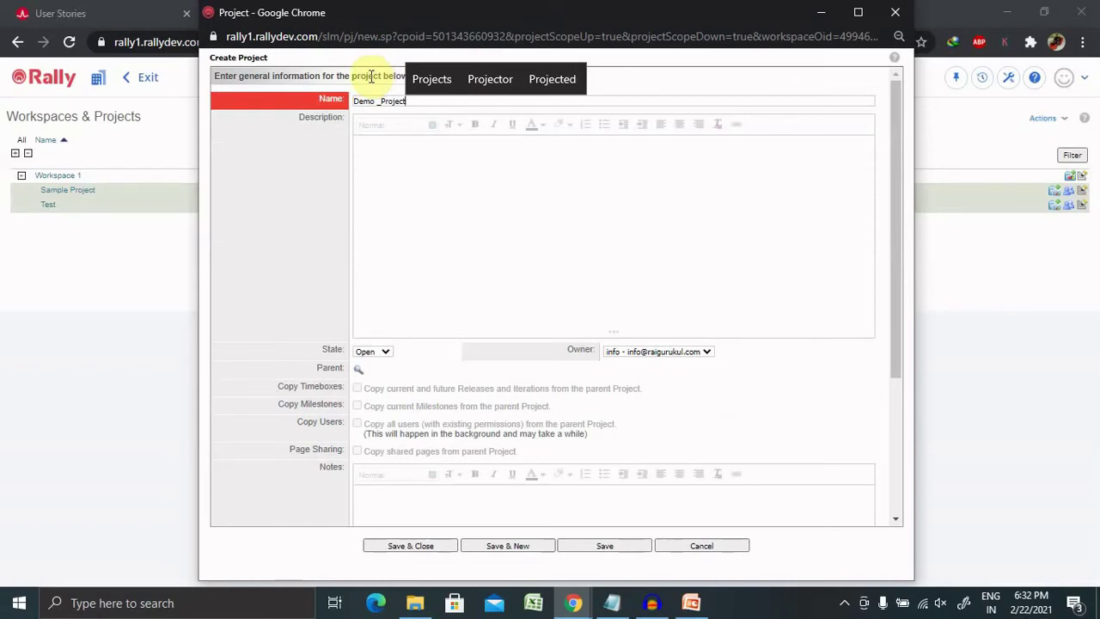
{"action": "left_click", "coordinate": [415, 172]}
{"action": "type", "text": "Th"}
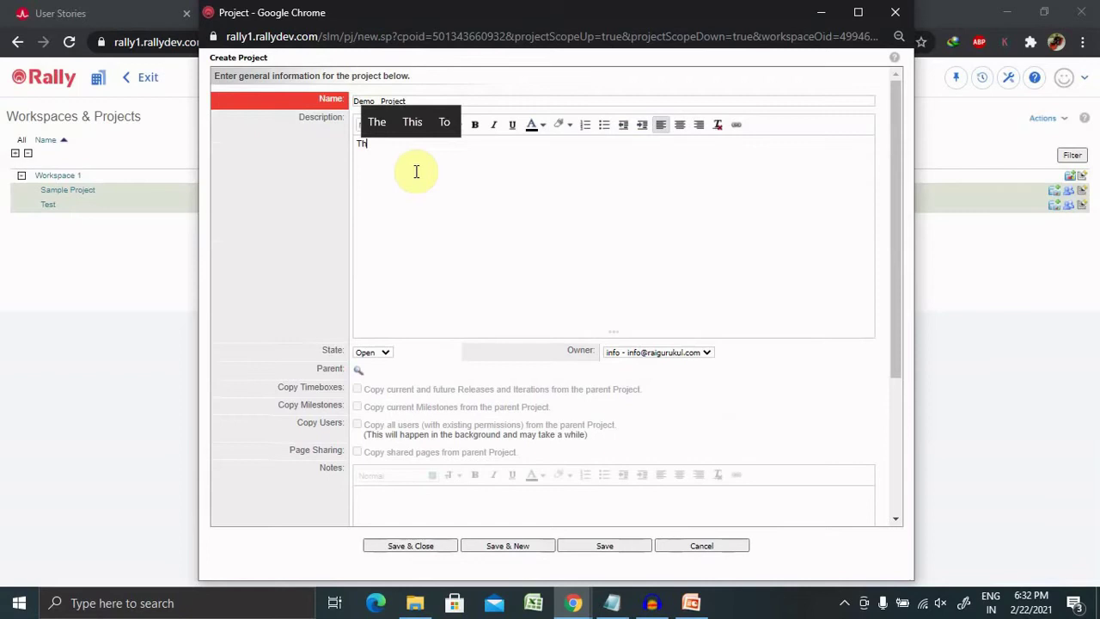
{"action": "type", "text": "is i"}
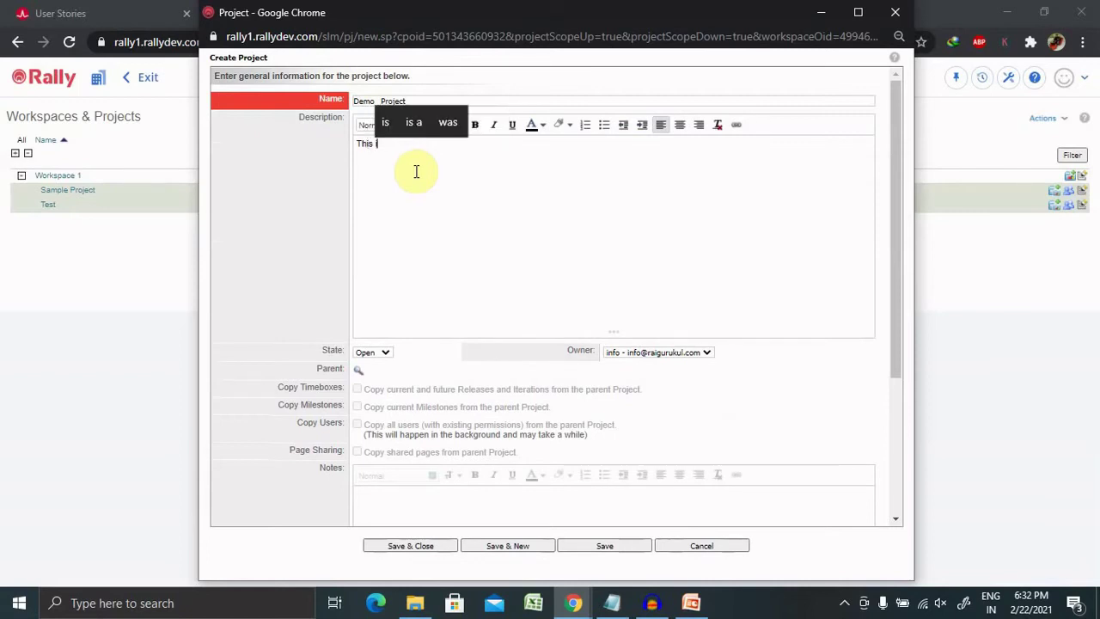
{"action": "type", "text": "s demo "}
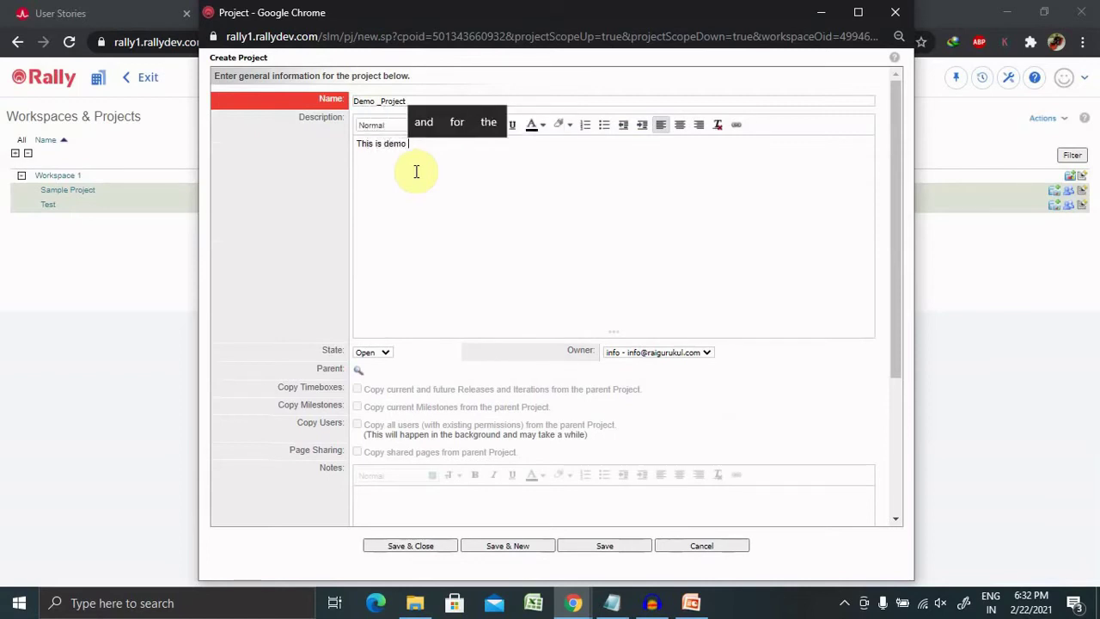
{"action": "type", "text": "project"}
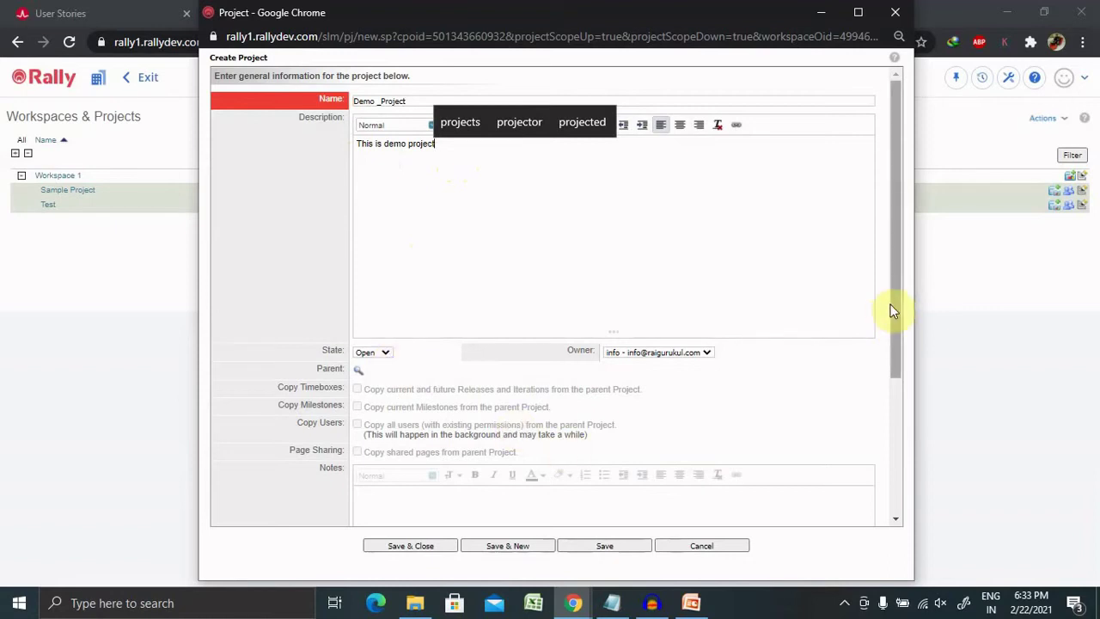
{"action": "left_click_drag", "start_coordinate": [890, 304], "coordinate": [889, 471]}
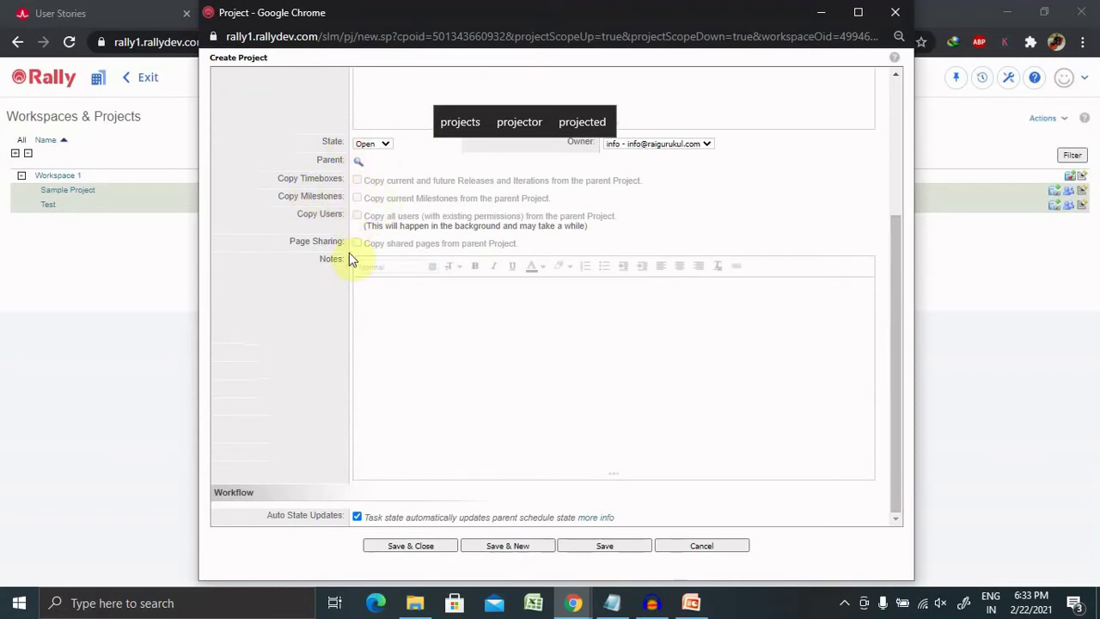
{"action": "left_click", "coordinate": [394, 319]}
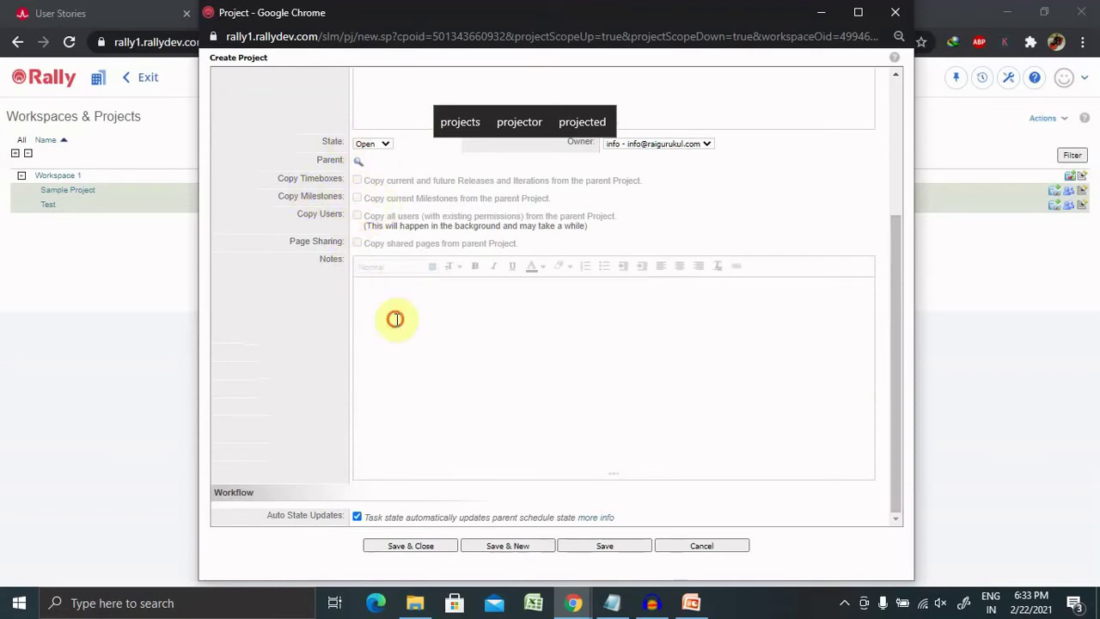
{"action": "left_click", "coordinate": [407, 547]}
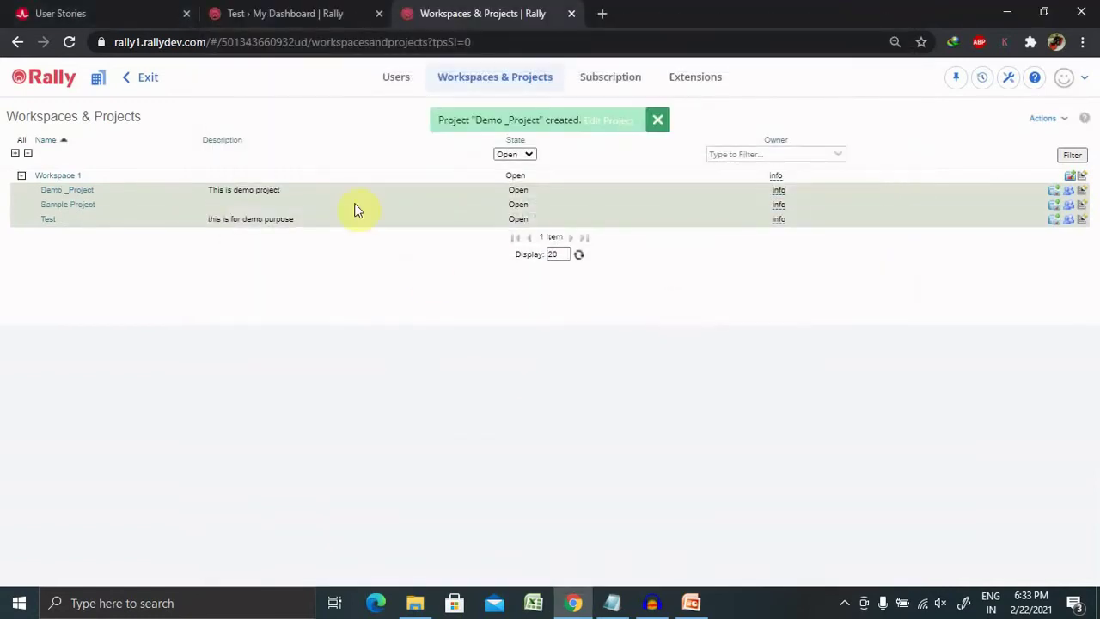
- View the details of Demo _Project, and leave the setup area to make it the active project on the refreshed backlog
{"action": "left_click", "coordinate": [75, 192]}
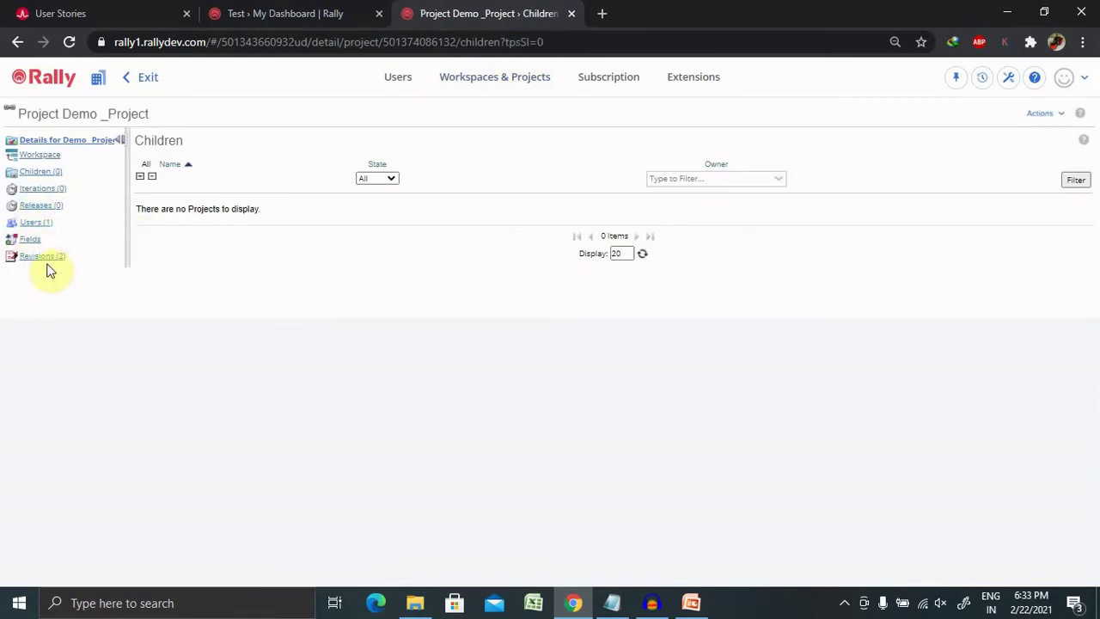
{"action": "left_click", "coordinate": [136, 83]}
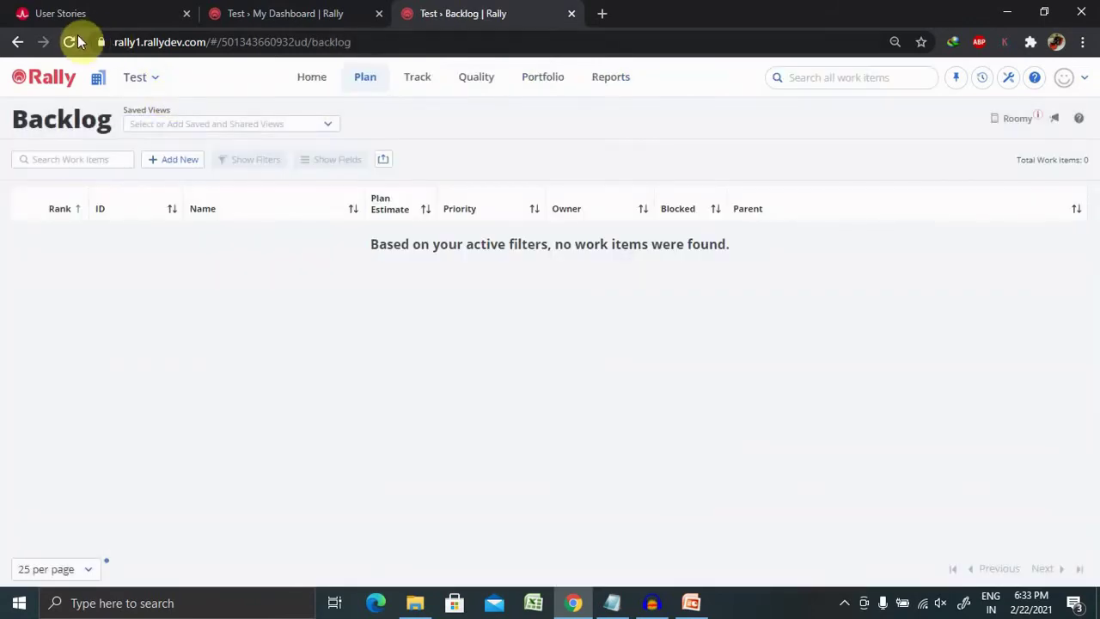
{"action": "left_click", "coordinate": [71, 41]}
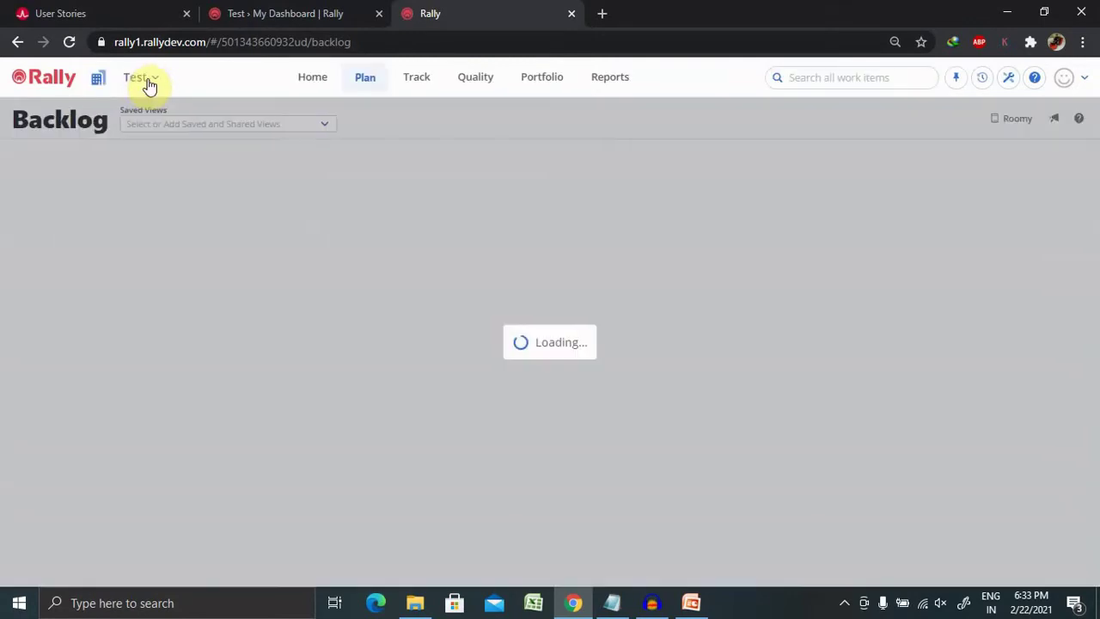
{"action": "left_click", "coordinate": [146, 82]}
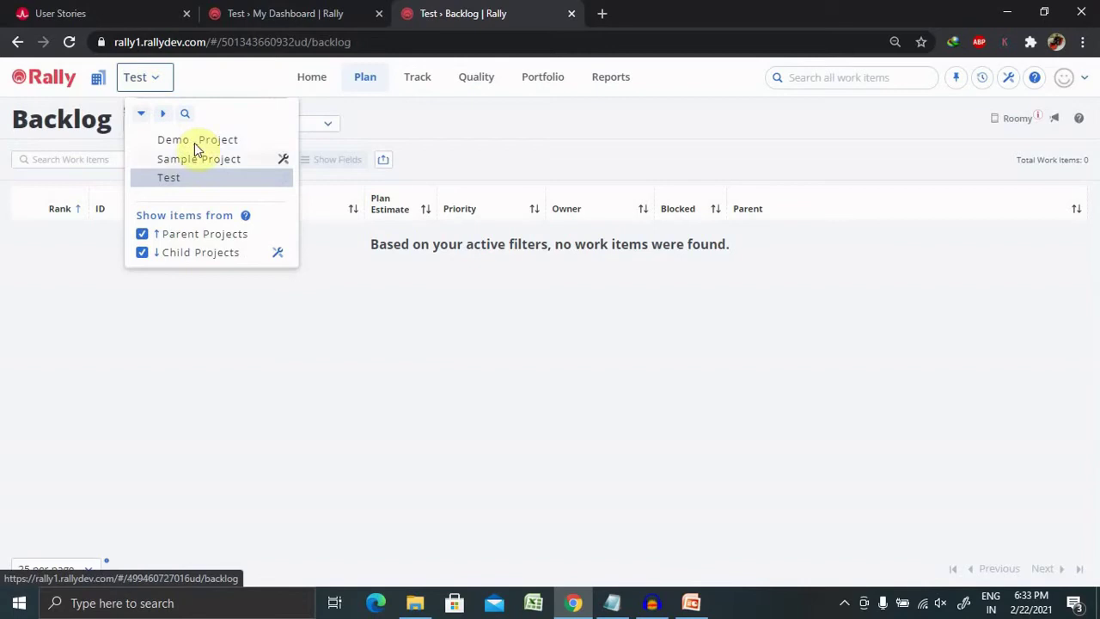
{"action": "left_click", "coordinate": [195, 140]}
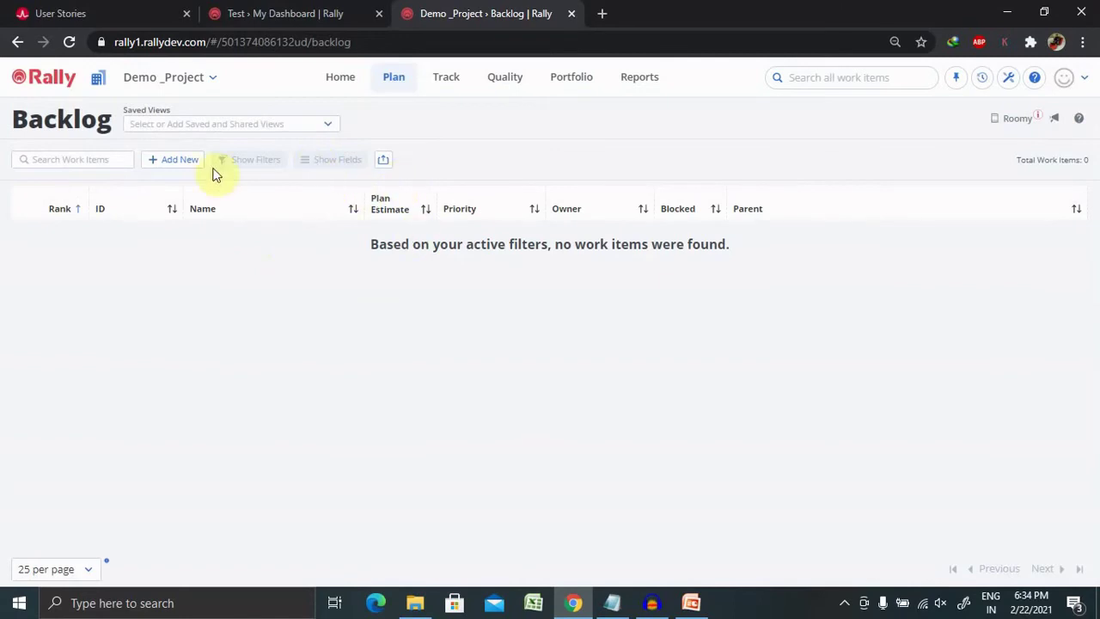
- Examine the work item types offered for a new backlog item and close the form without creating one
{"action": "left_click", "coordinate": [184, 166]}
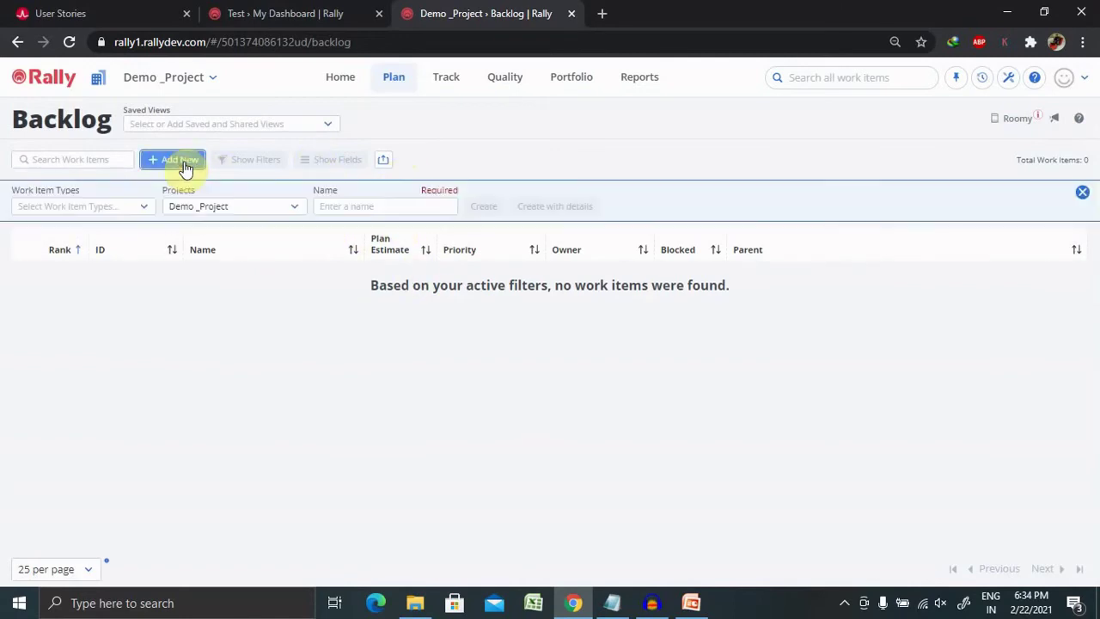
{"action": "left_click", "coordinate": [126, 211]}
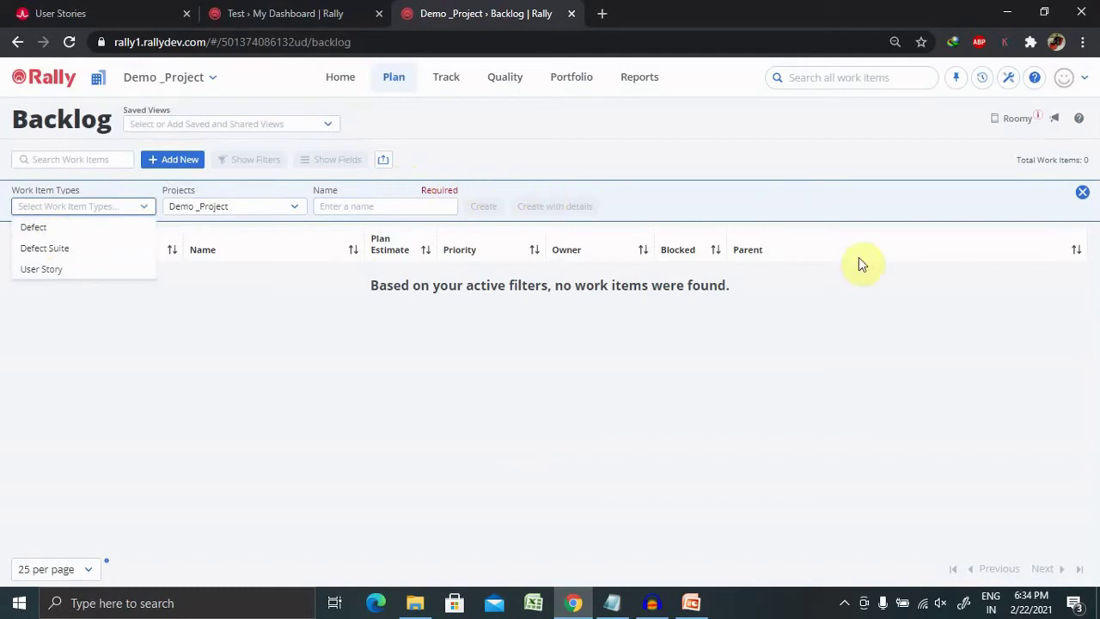
{"action": "left_click", "coordinate": [438, 88]}
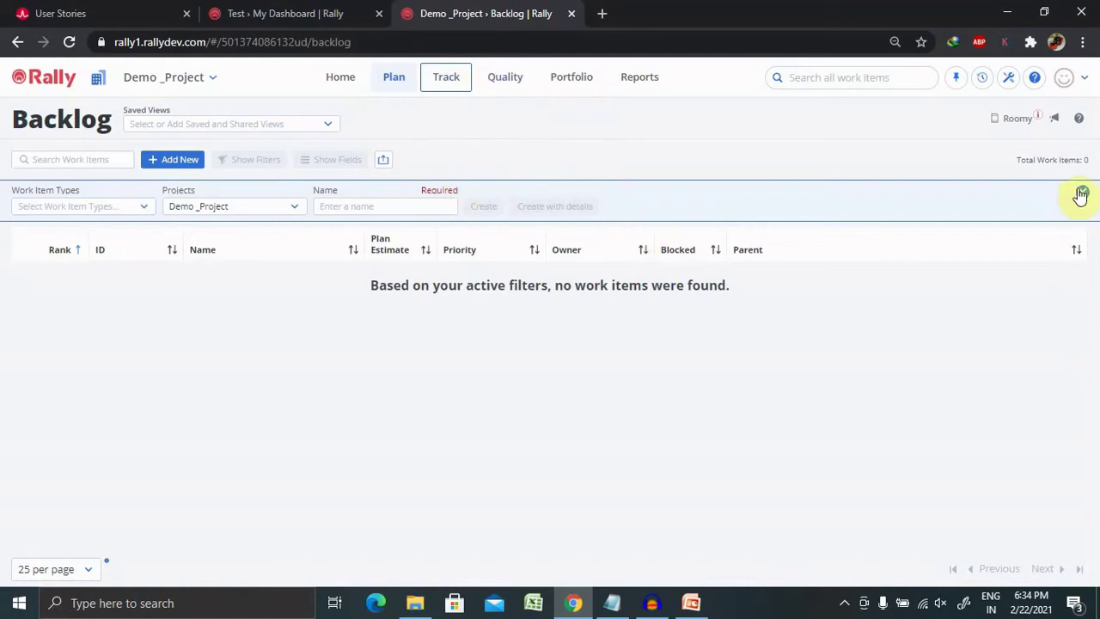
{"action": "left_click", "coordinate": [1080, 193]}
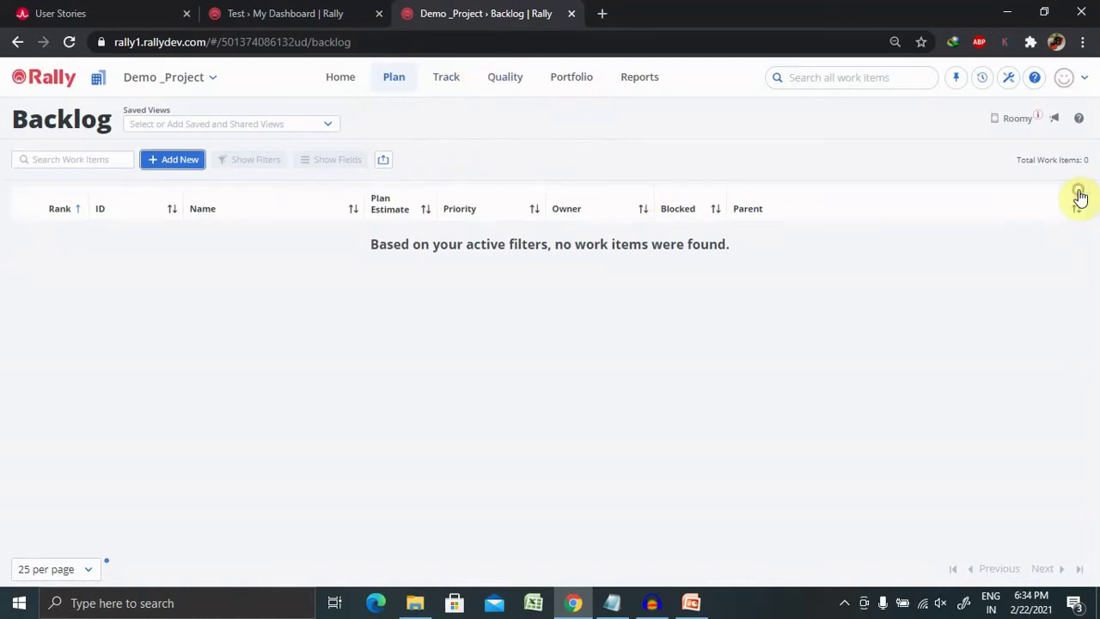
- Examine the backlog's import and export options and its saved view options
{"action": "left_click", "coordinate": [384, 162]}
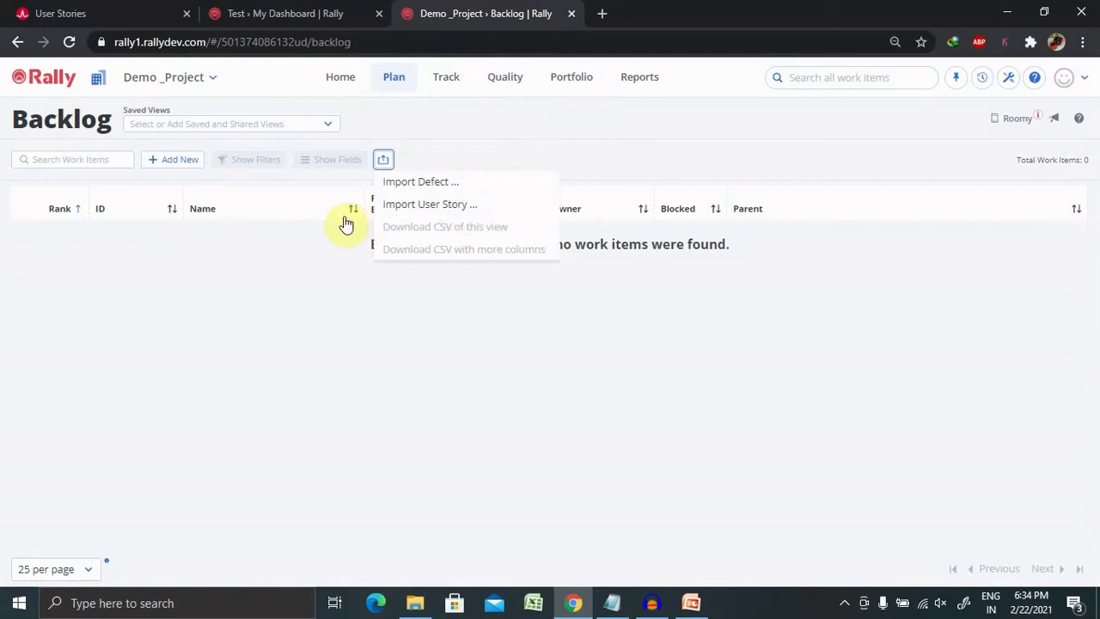
{"action": "left_click", "coordinate": [328, 125]}
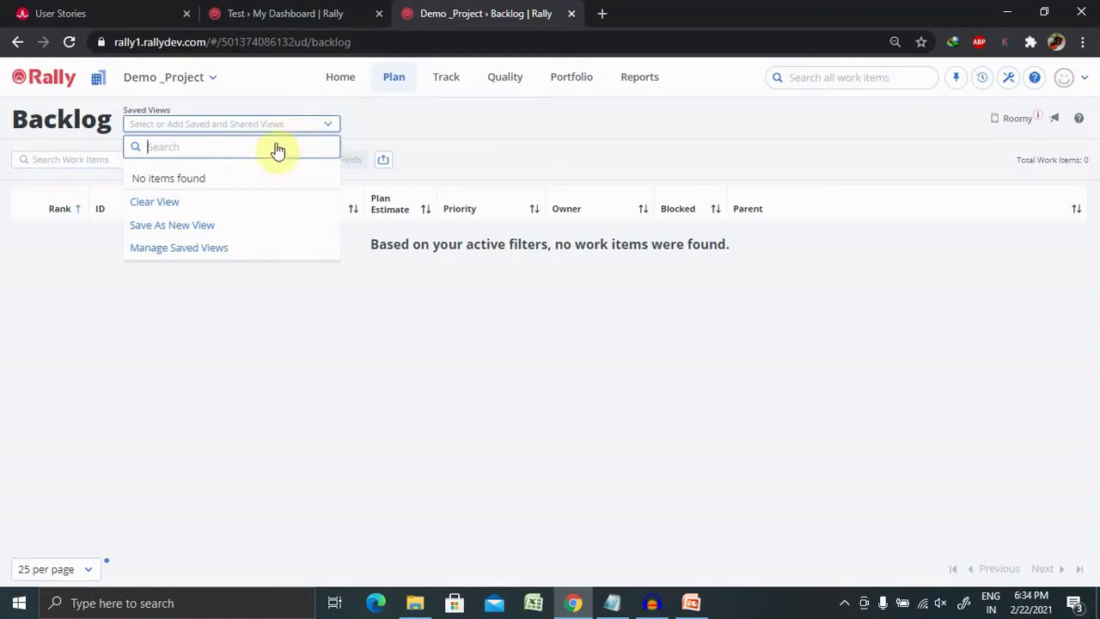
{"action": "left_click", "coordinate": [624, 126]}
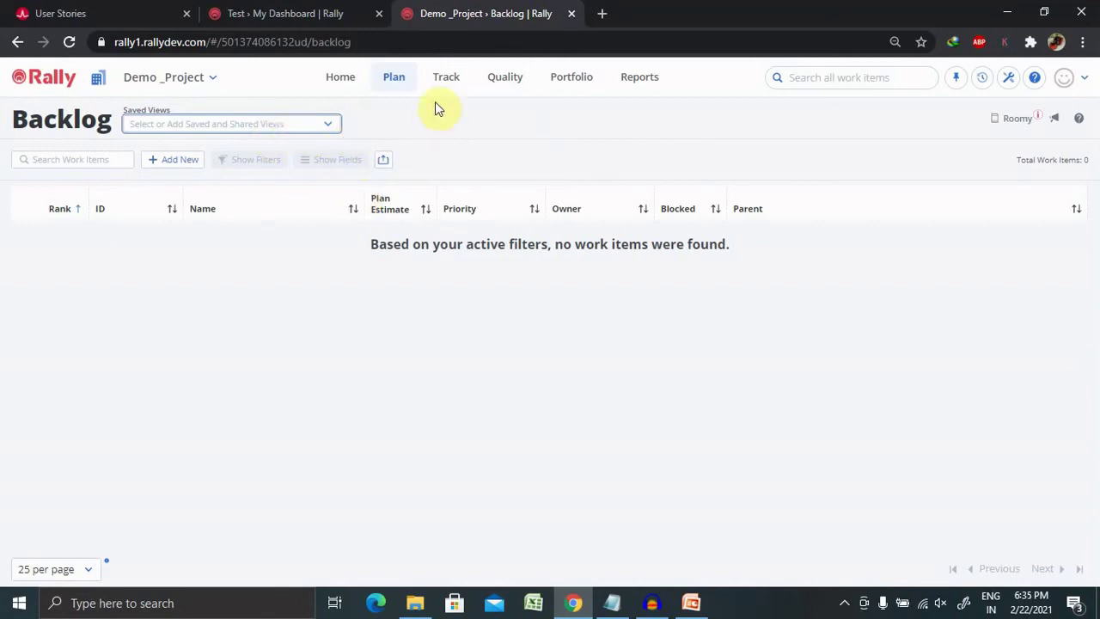
- Examine the pages offered under Track, Quality, Portfolio and Reports for Demo _Project
{"action": "left_click", "coordinate": [453, 78]}
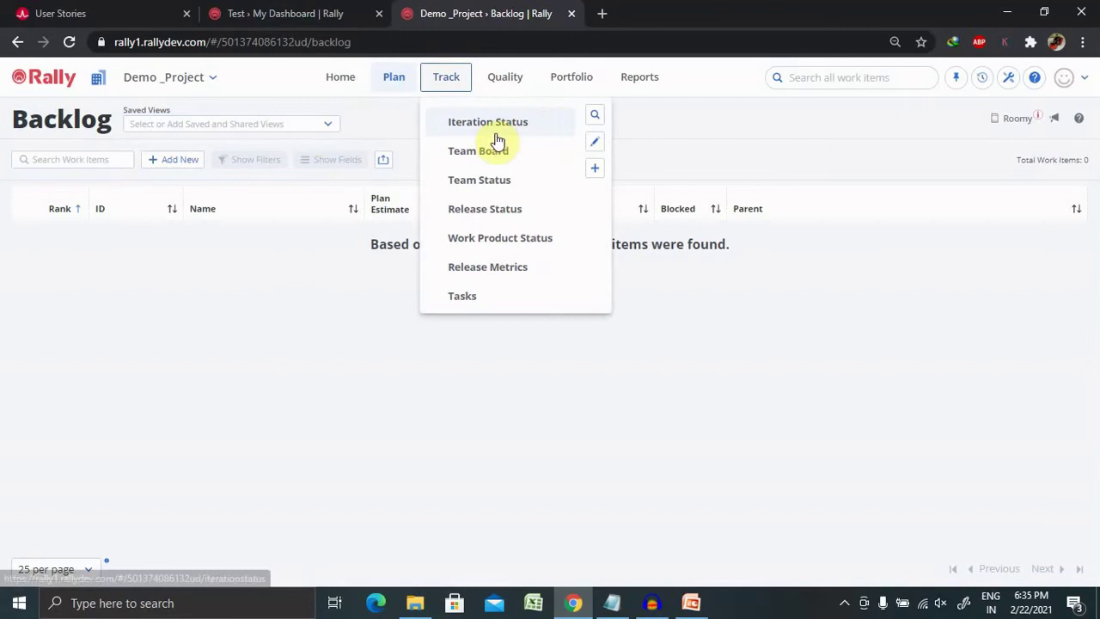
{"action": "left_click", "coordinate": [510, 86]}
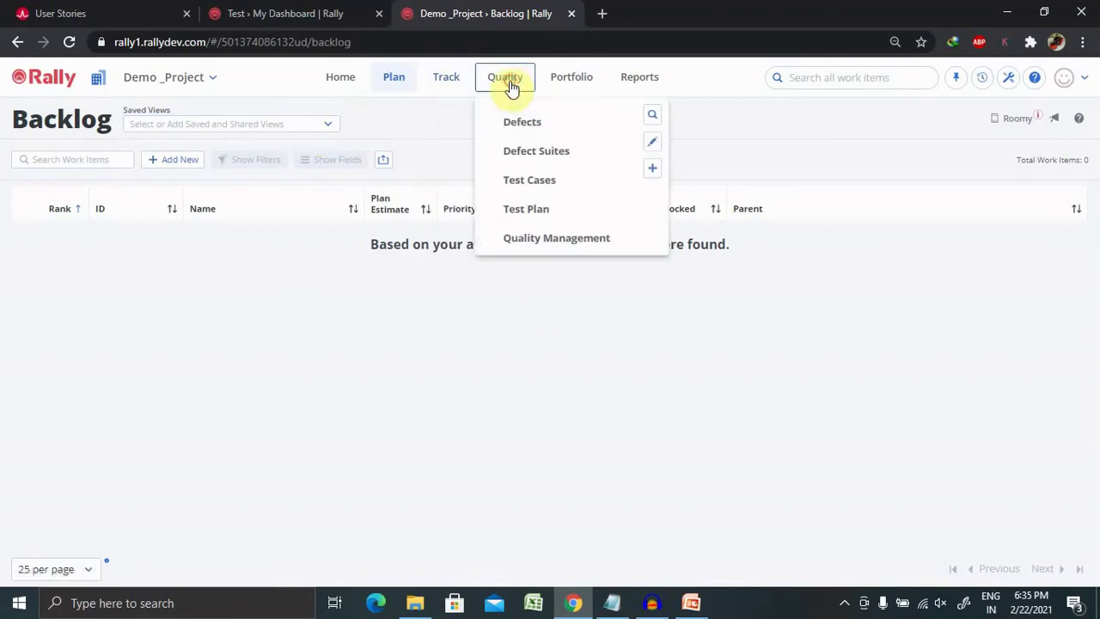
{"action": "left_click", "coordinate": [572, 82]}
{"action": "left_click", "coordinate": [643, 80]}
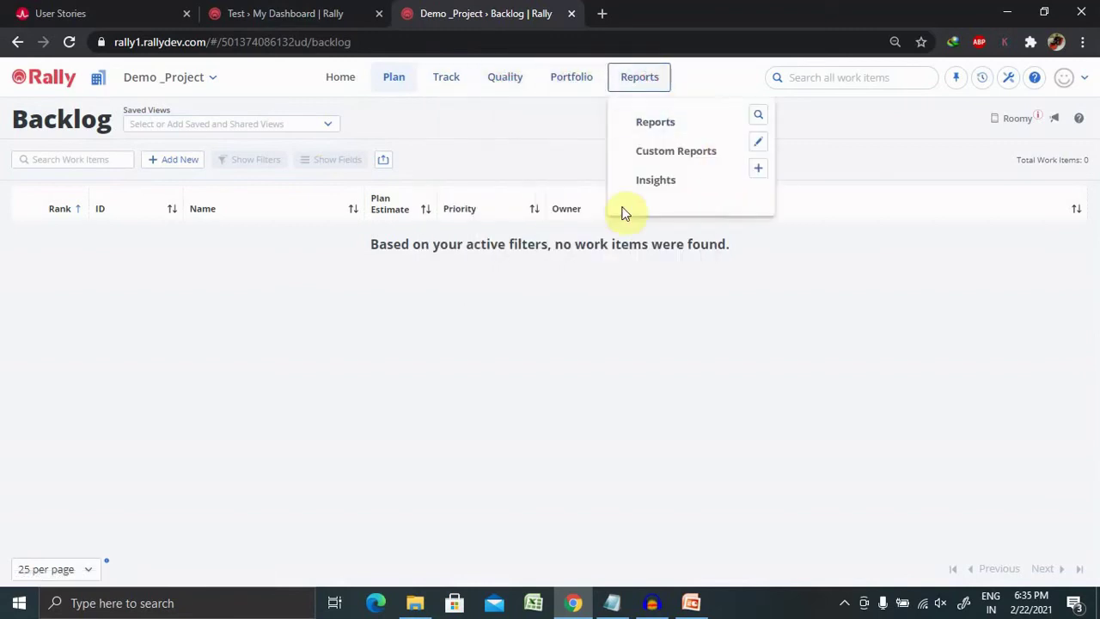
{"action": "left_click", "coordinate": [1013, 95]}
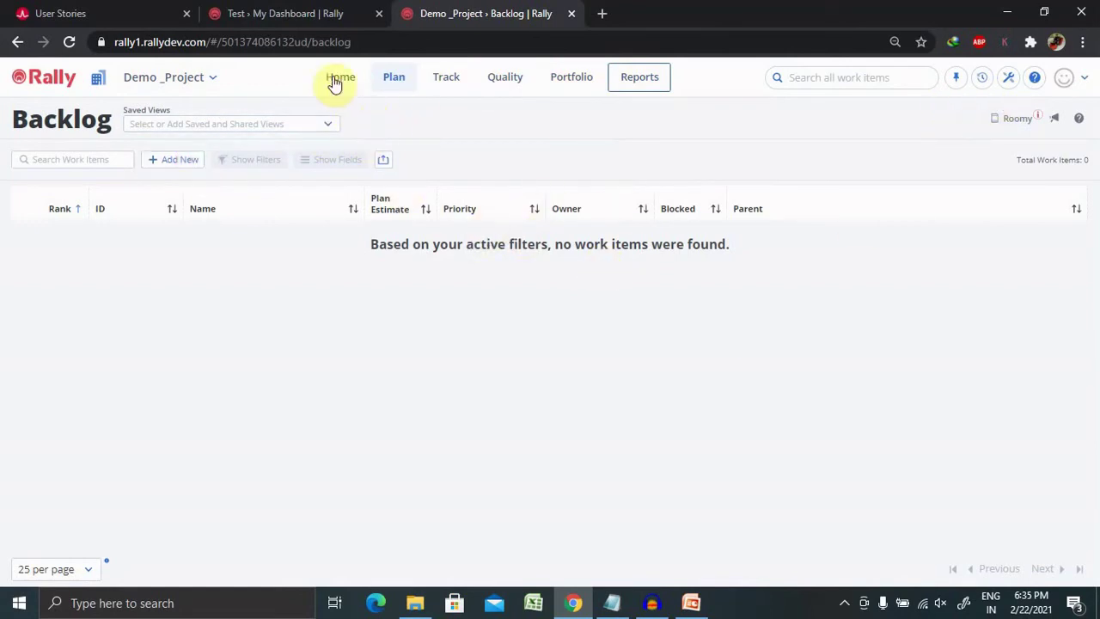
- Open Demo _Project for editing from Workspaces & Projects, check its available states, and cancel without saving
{"action": "mouse_move", "coordinate": [445, 81]}
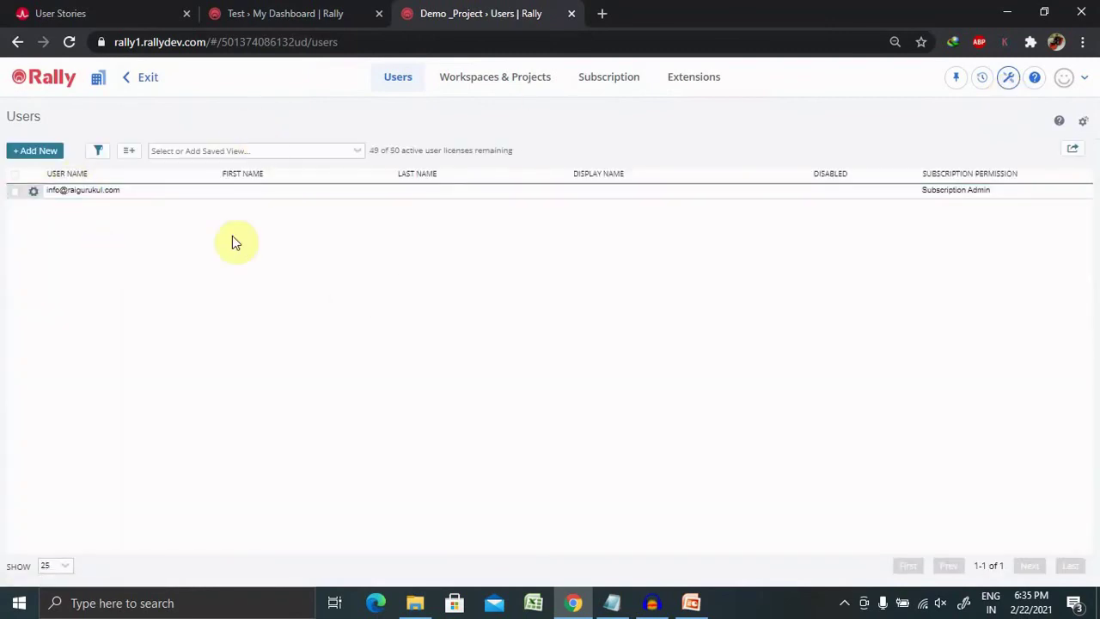
{"action": "left_click", "coordinate": [515, 79]}
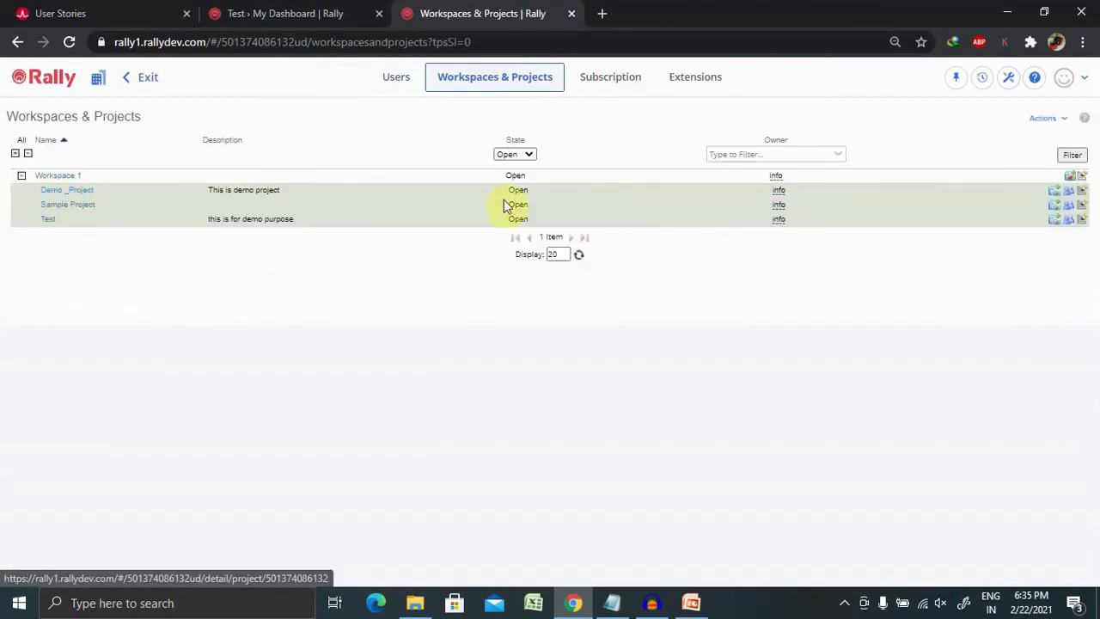
{"action": "left_click", "coordinate": [1082, 191]}
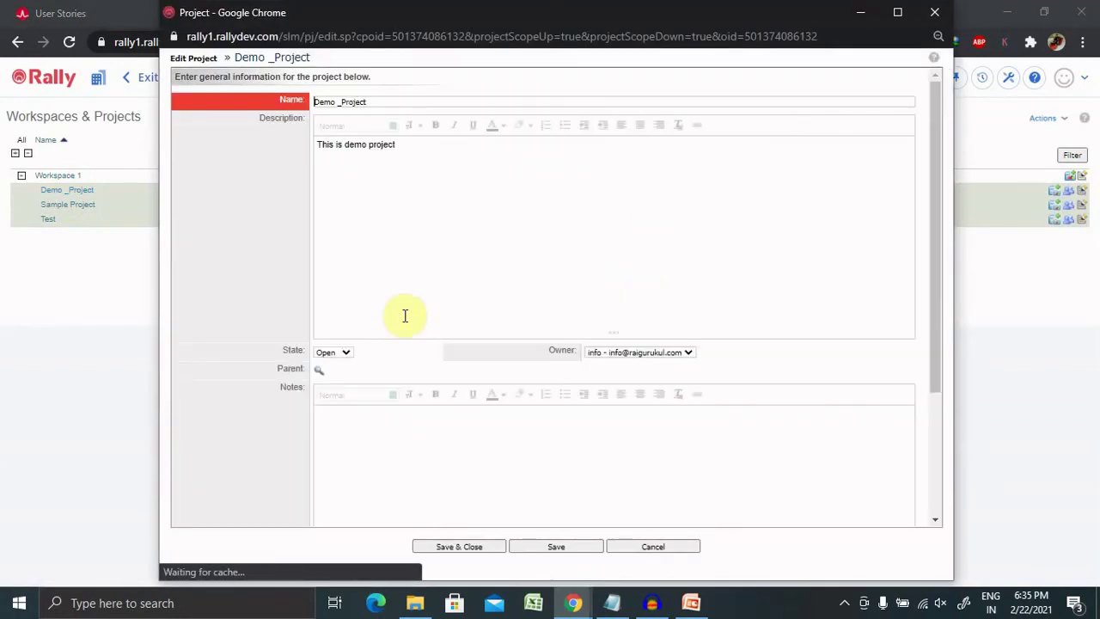
{"action": "left_click", "coordinate": [345, 353]}
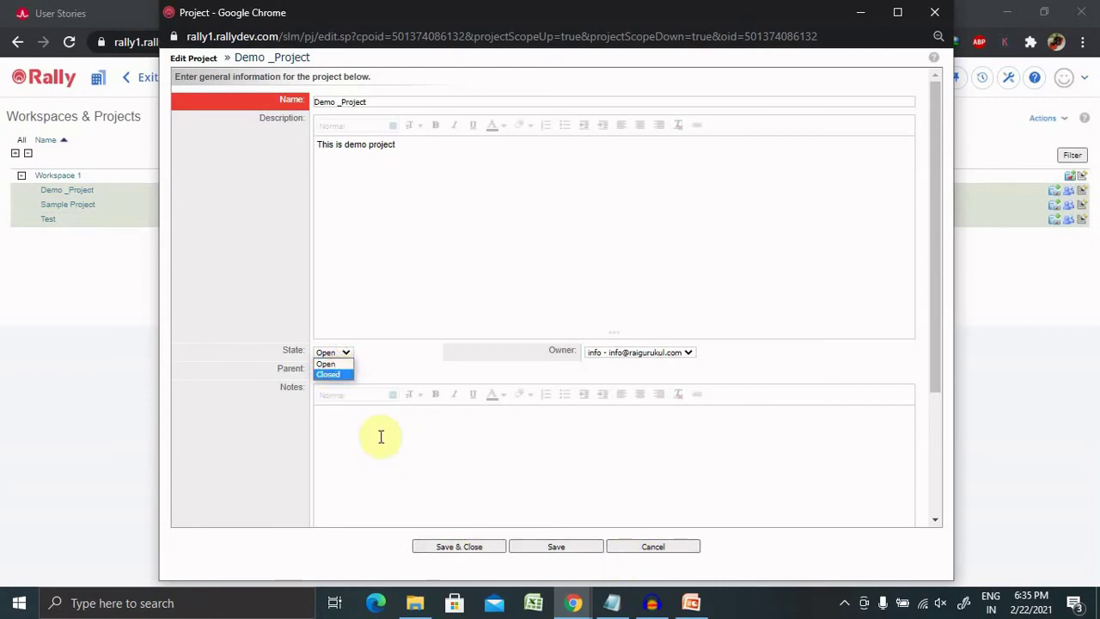
{"action": "left_click", "coordinate": [667, 545]}
{"action": "left_click", "coordinate": [667, 545]}
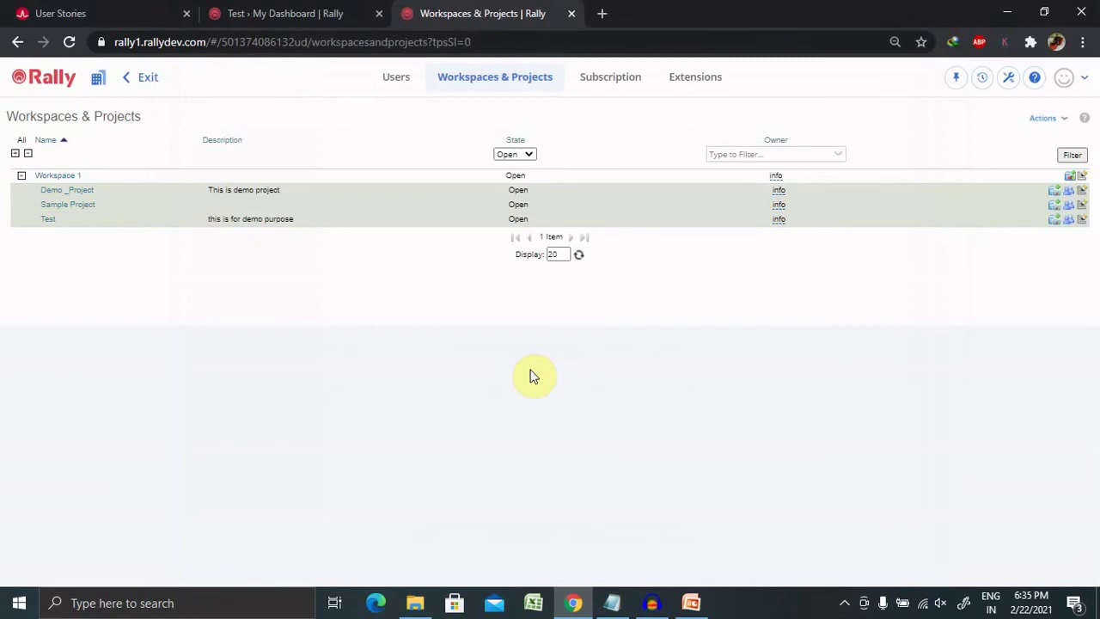